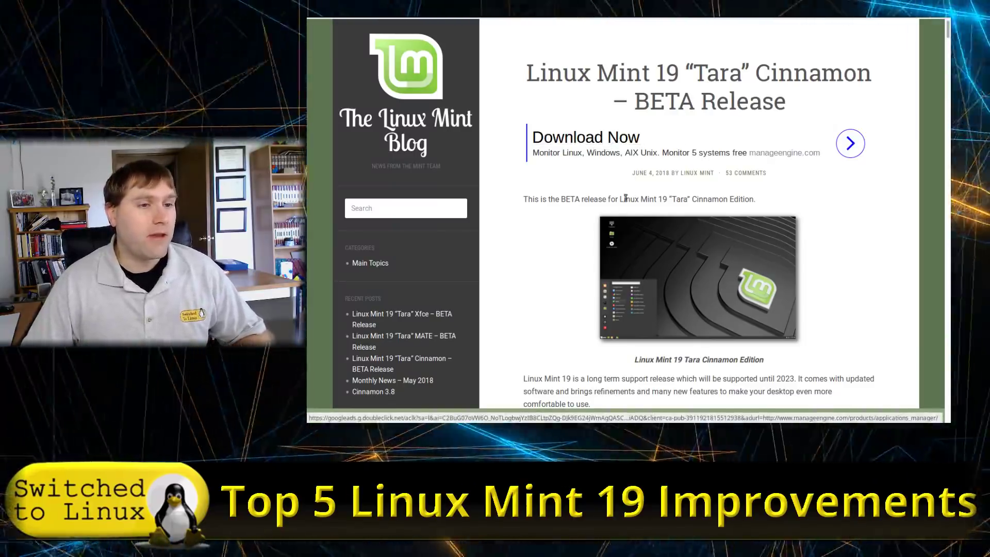
Step: Read the Welcome page and select the 32-bit ISO BIOS booting note
scroll(747, 157, "down", 1)
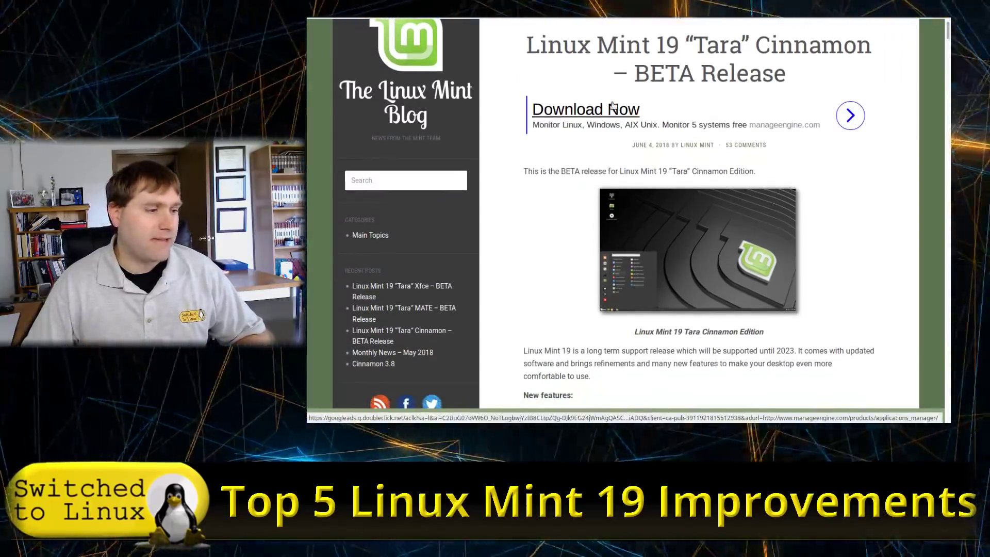
scroll(645, 206, "down", 10)
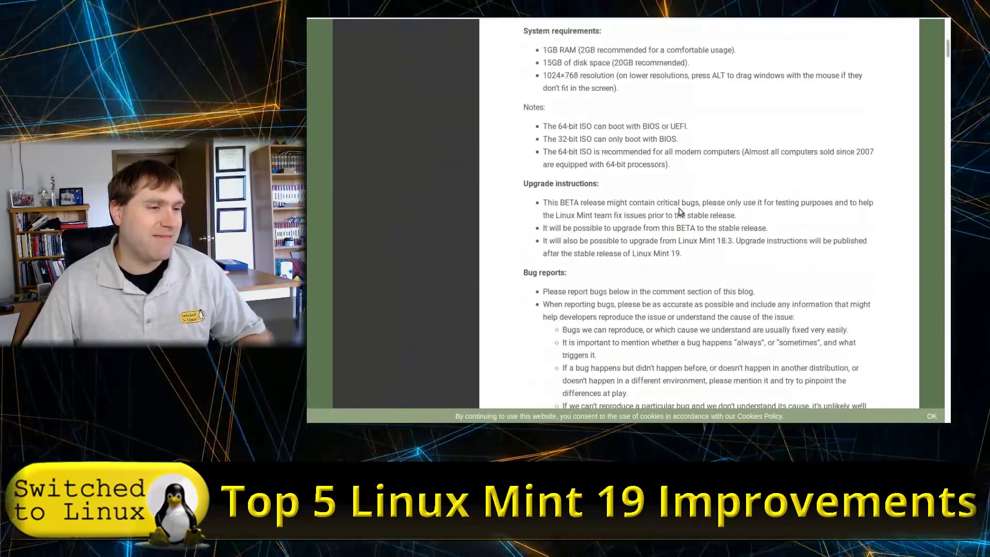
scroll(680, 211, "up", 4)
scroll(658, 122, "down", 3)
scroll(647, 207, "up", 3)
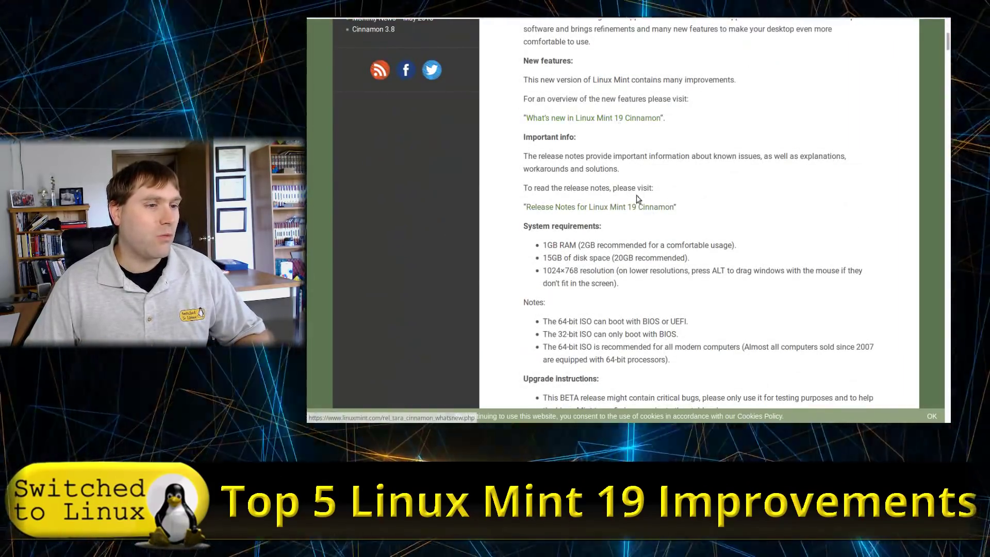
scroll(695, 240, "down", 4)
scroll(706, 245, "up", 1)
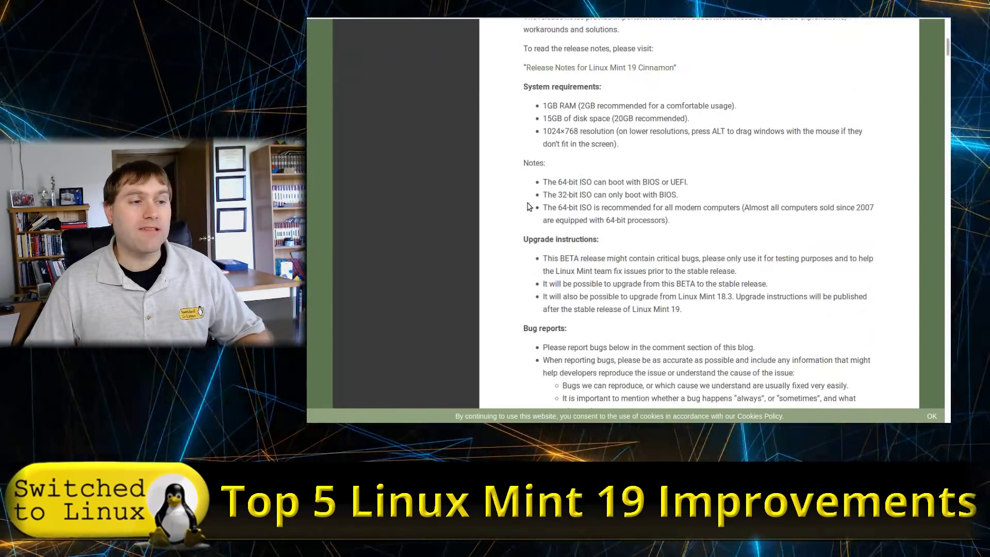
left_click_drag(545, 194, 678, 196)
left_click(678, 196)
triple_click(709, 193)
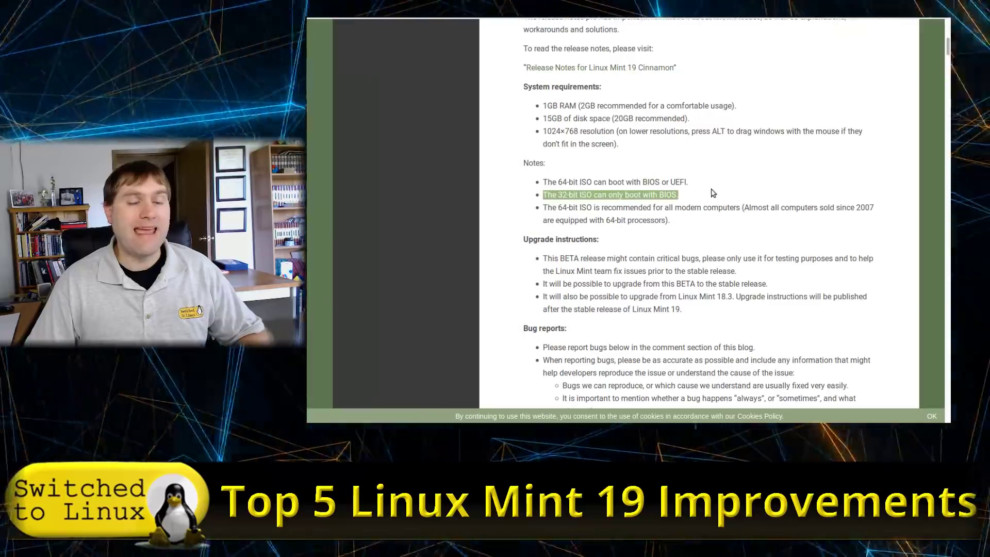
Step: Dismiss the 'Running in software rendering mode' notification and switch to the First Steps page
scroll(716, 199, "down", 1)
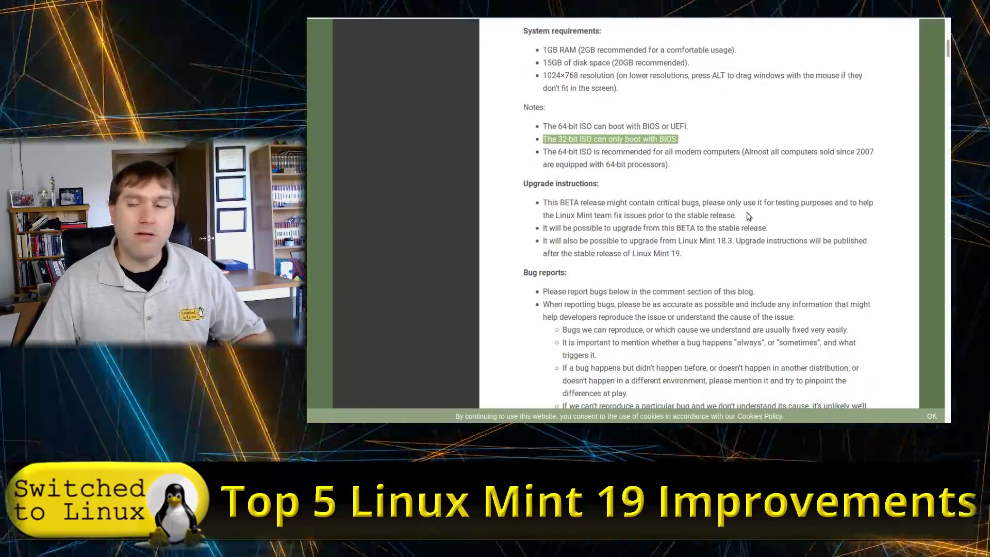
scroll(731, 206, "down", 2)
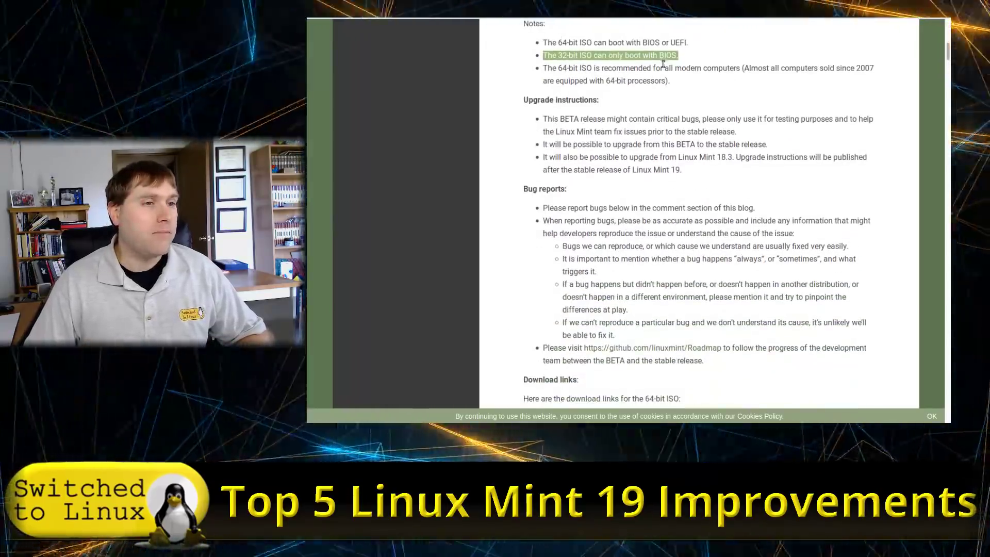
scroll(770, 161, "down", 3)
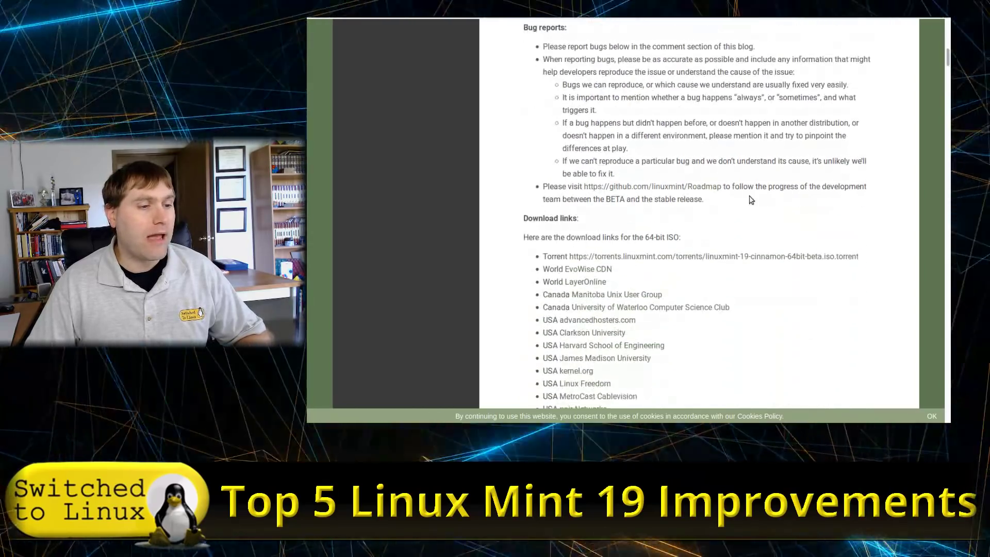
scroll(701, 247, "down", 2)
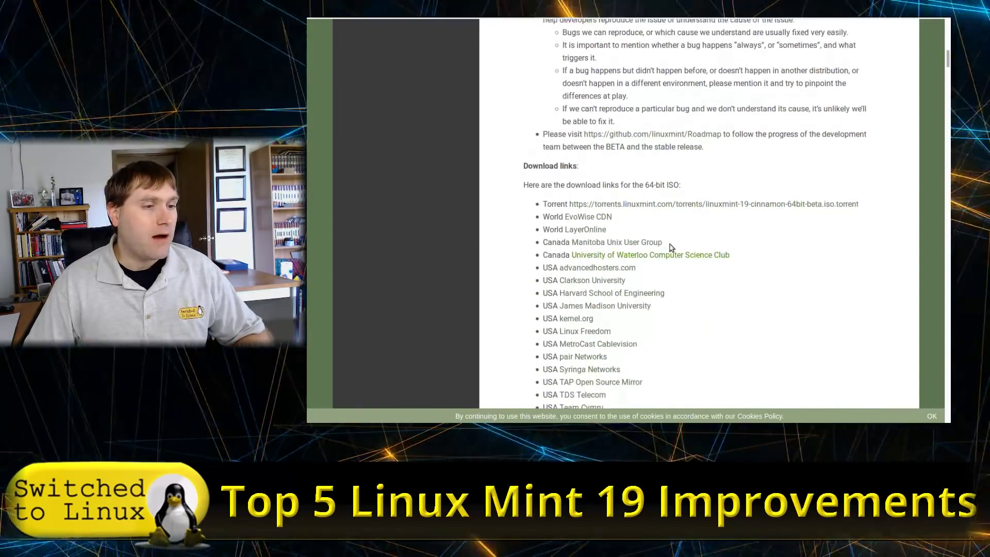
scroll(691, 349, "down", 2)
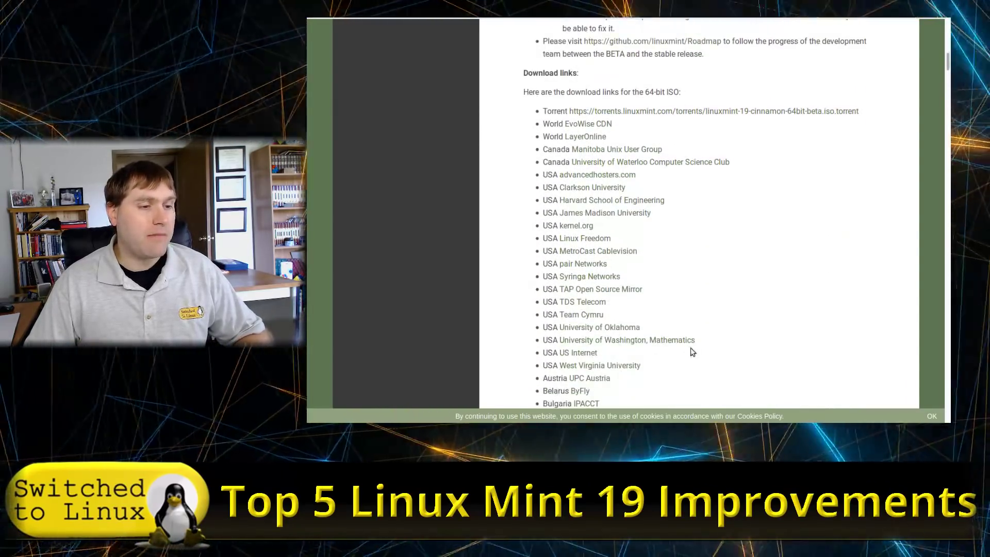
scroll(711, 325, "up", 2)
scroll(707, 326, "up", 2)
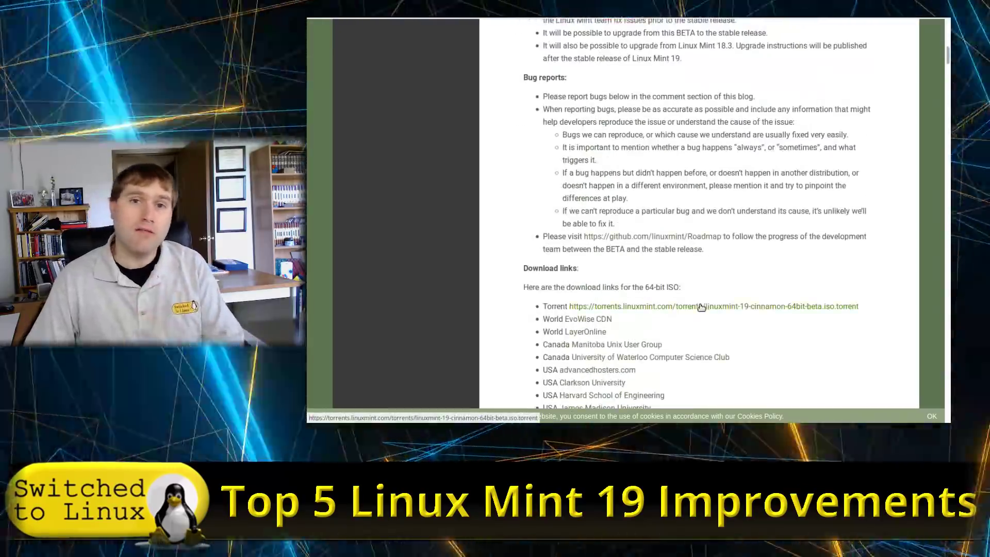
scroll(701, 307, "up", 12)
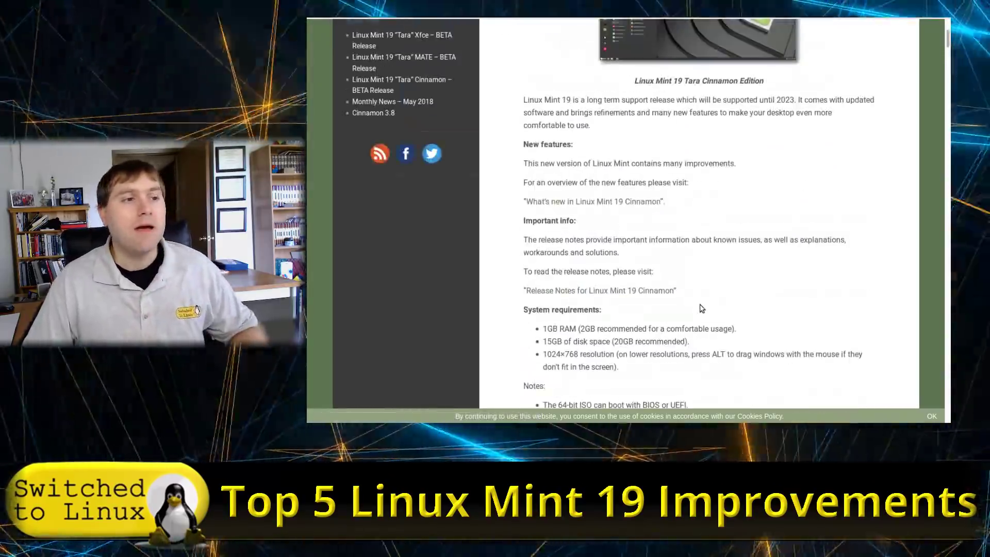
scroll(701, 308, "up", 5)
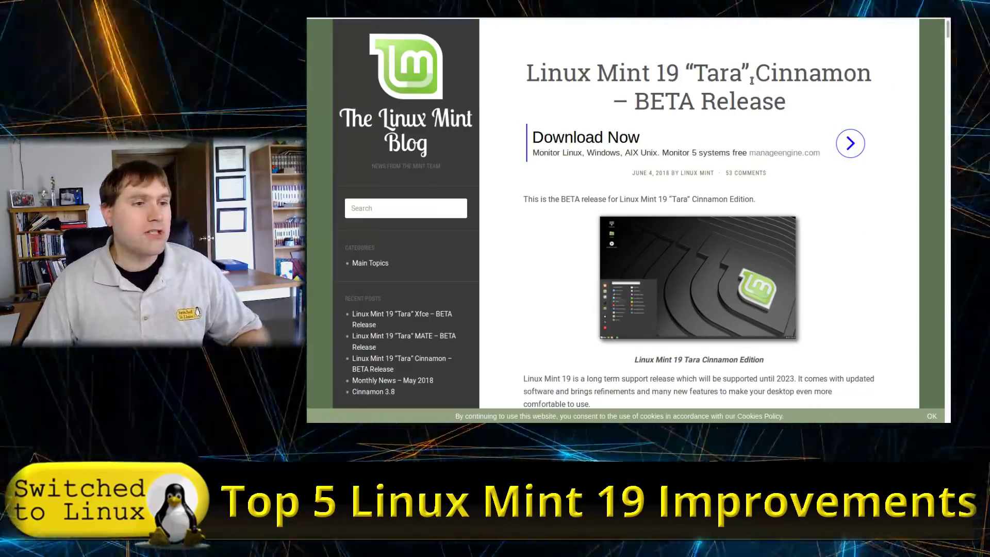
scroll(682, 357, "down", 3)
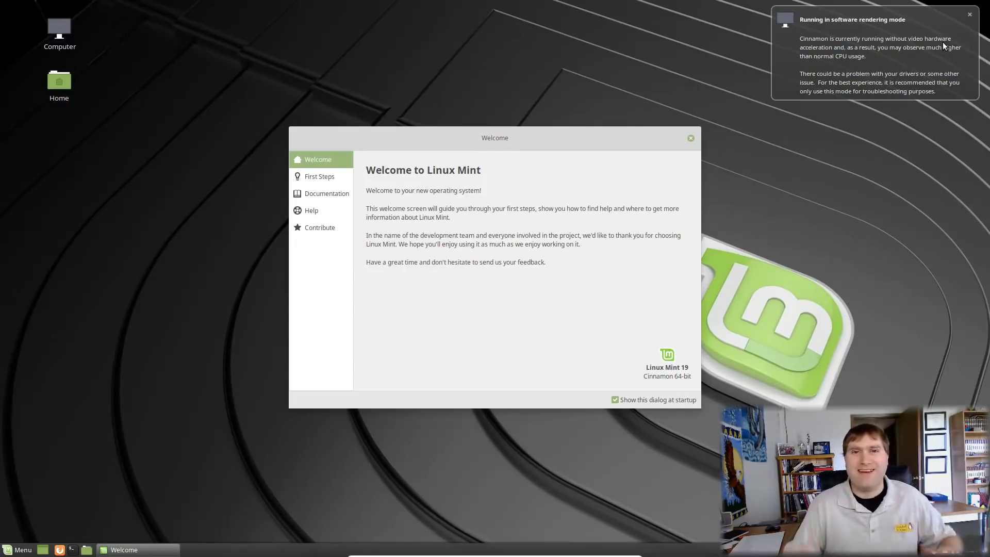
left_click(949, 39)
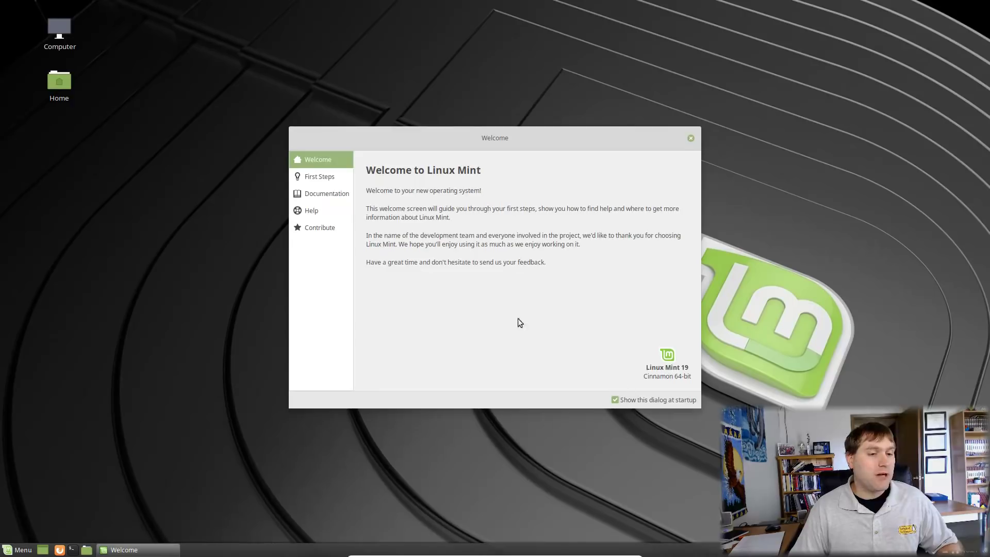
left_click(322, 178)
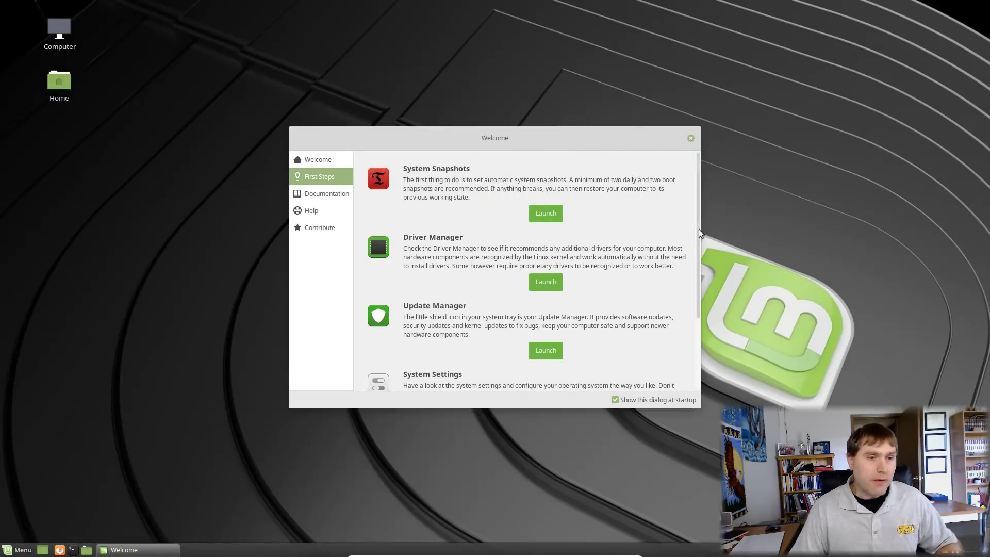
Step: Browse the Welcome window's Documentation, Help and Contribute pages
left_click_drag(698, 229, 697, 338)
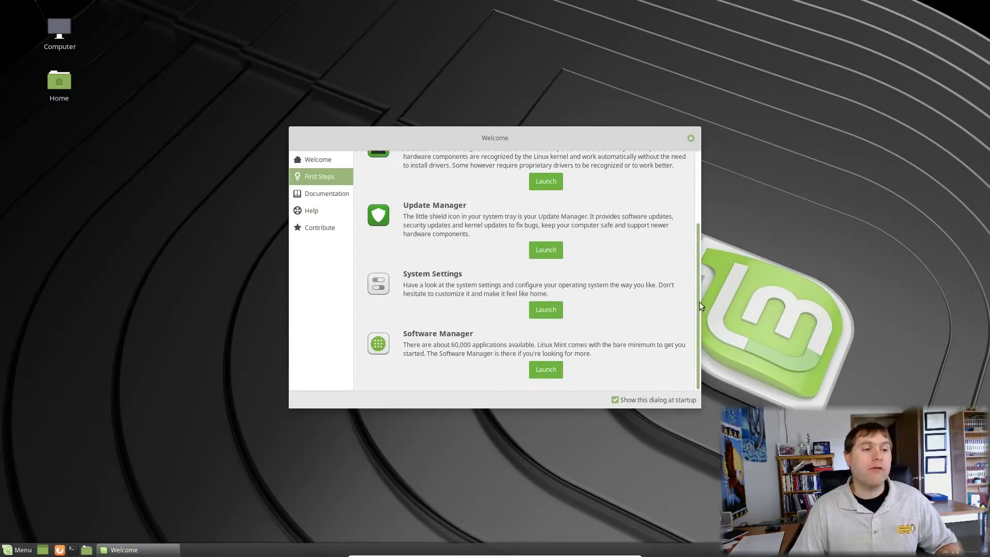
left_click_drag(699, 302, 713, 182)
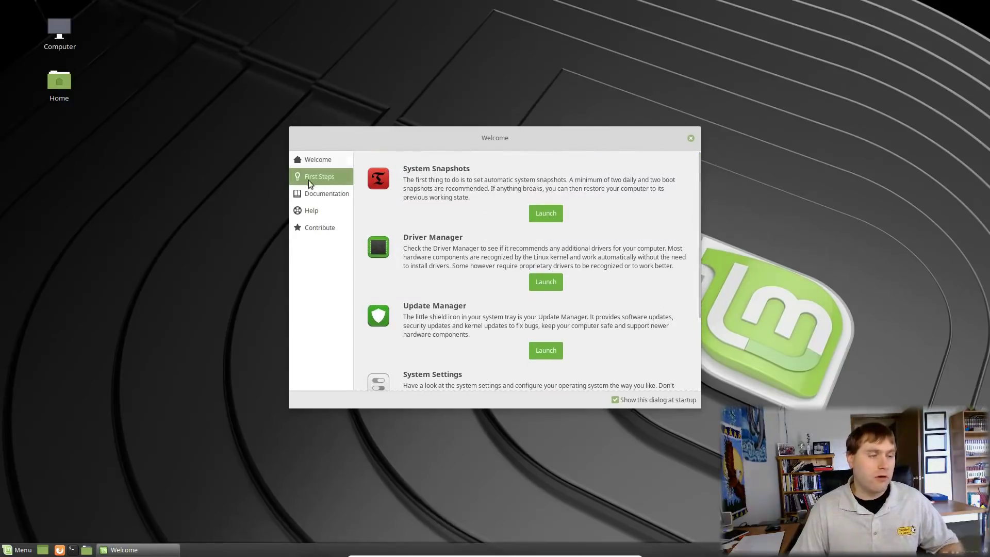
left_click(322, 192)
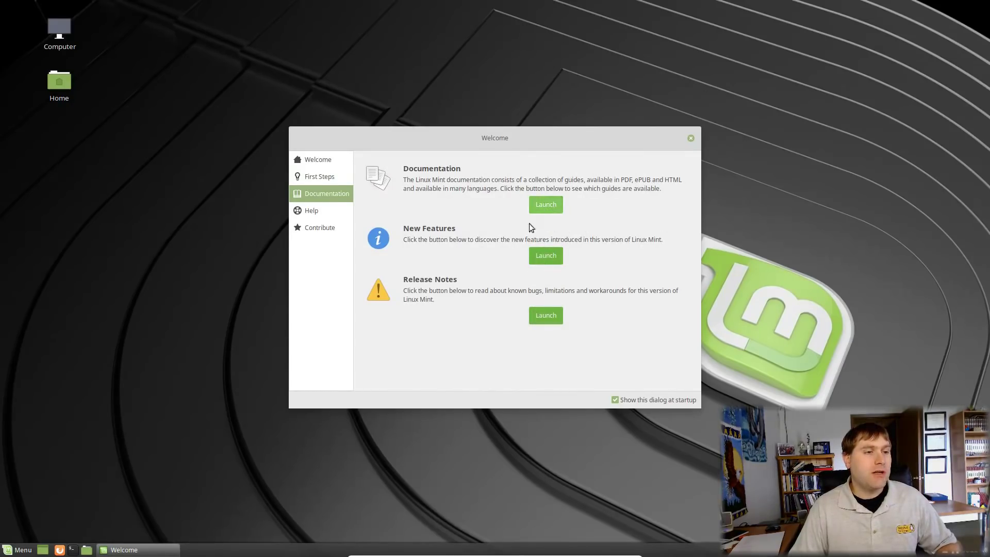
left_click(311, 211)
left_click(320, 227)
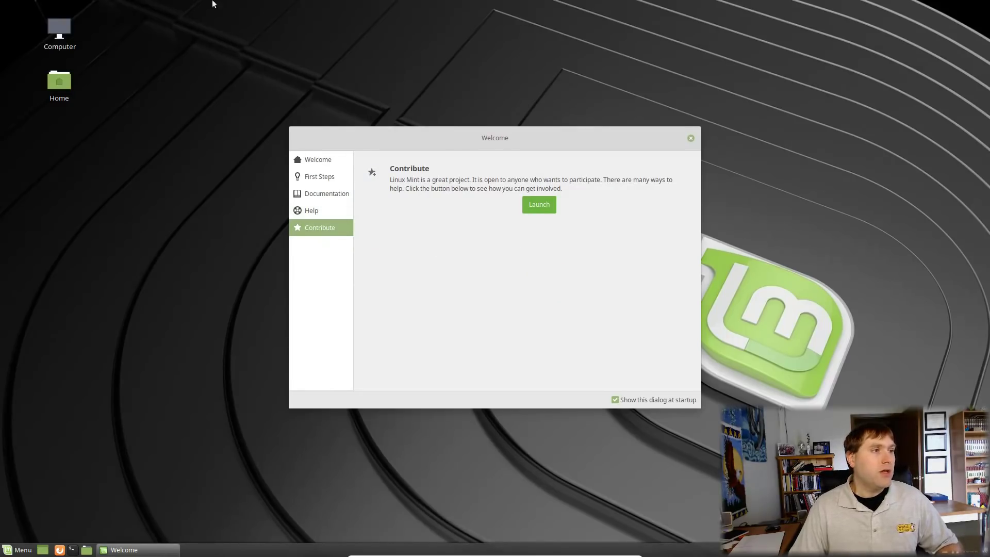
Step: Open the taskbar application menu, look through its entries, then close it
left_click(19, 549)
mouse_move(101, 321)
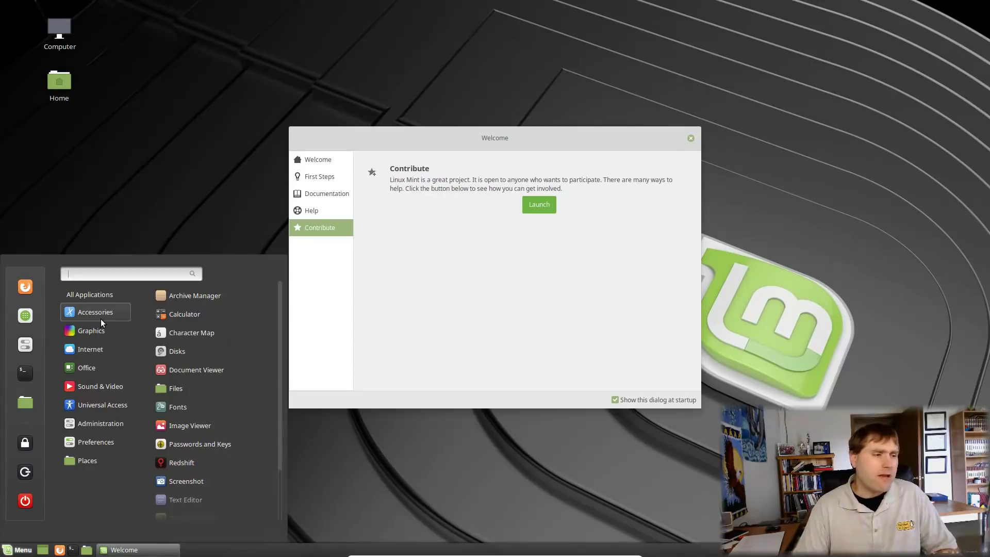
mouse_move(90, 294)
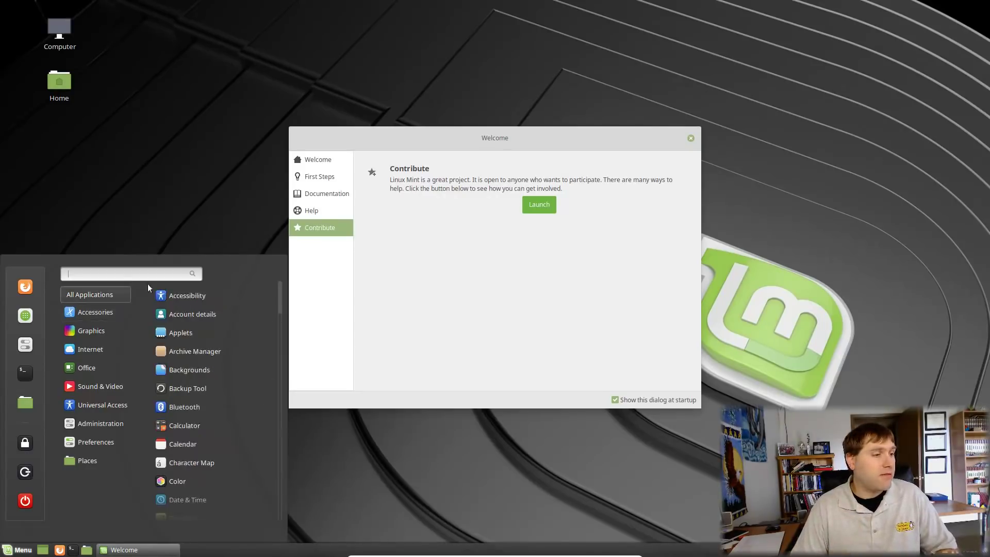
mouse_move(125, 425)
left_click(590, 434)
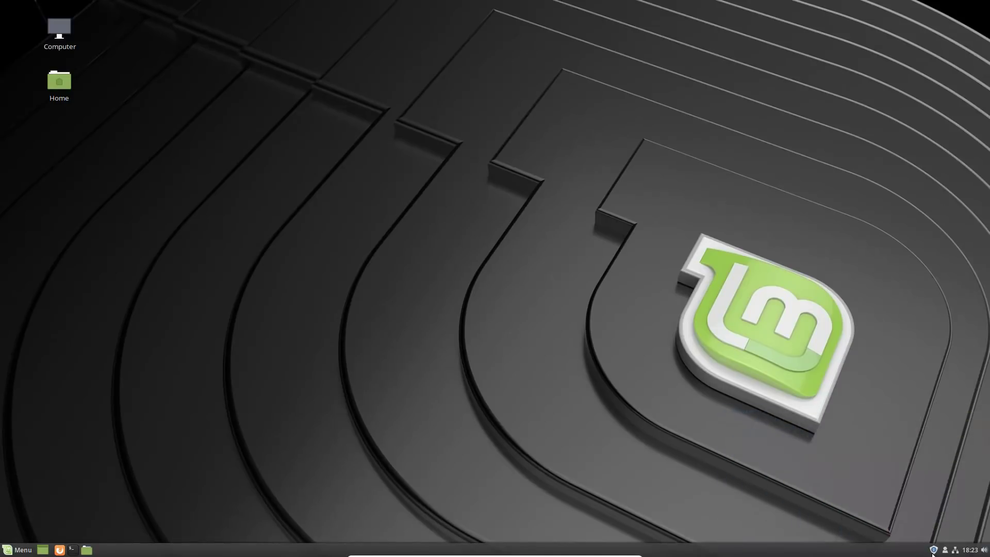
Step: Launch Update Manager from the shield icon in the system tray
left_click(933, 550)
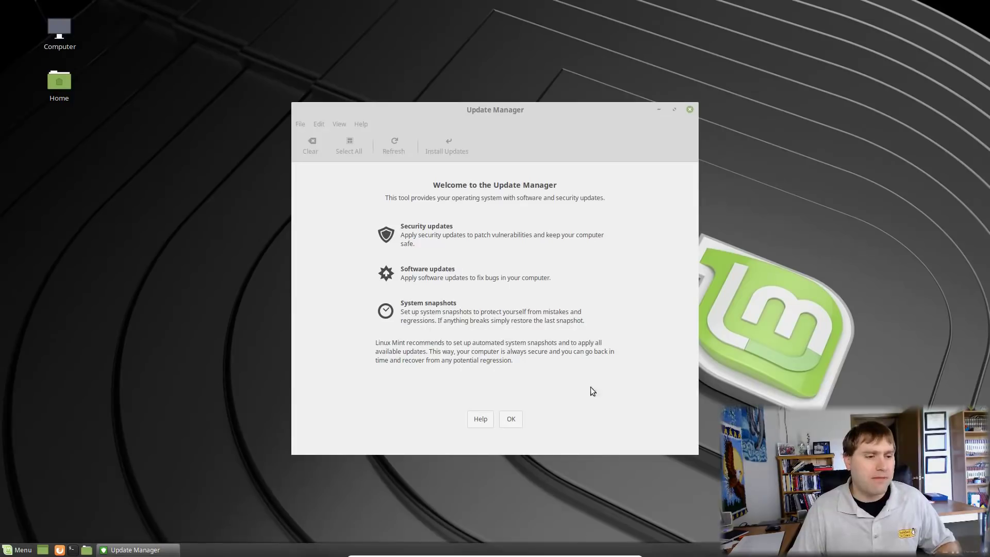
Step: Dismiss the Update Manager introduction, review the 30 selected updates (95MB), and open the View menu
left_click(510, 419)
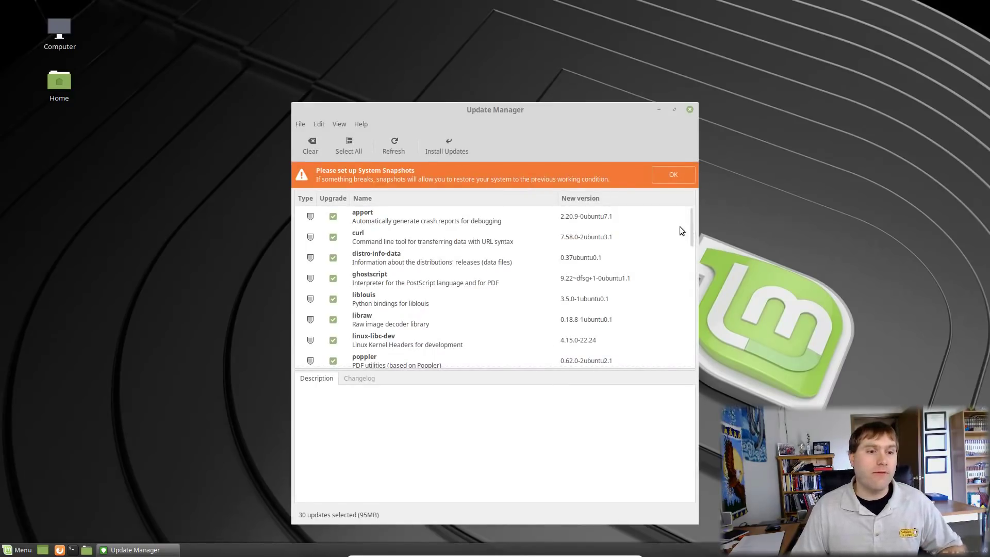
left_click_drag(689, 227, 677, 382)
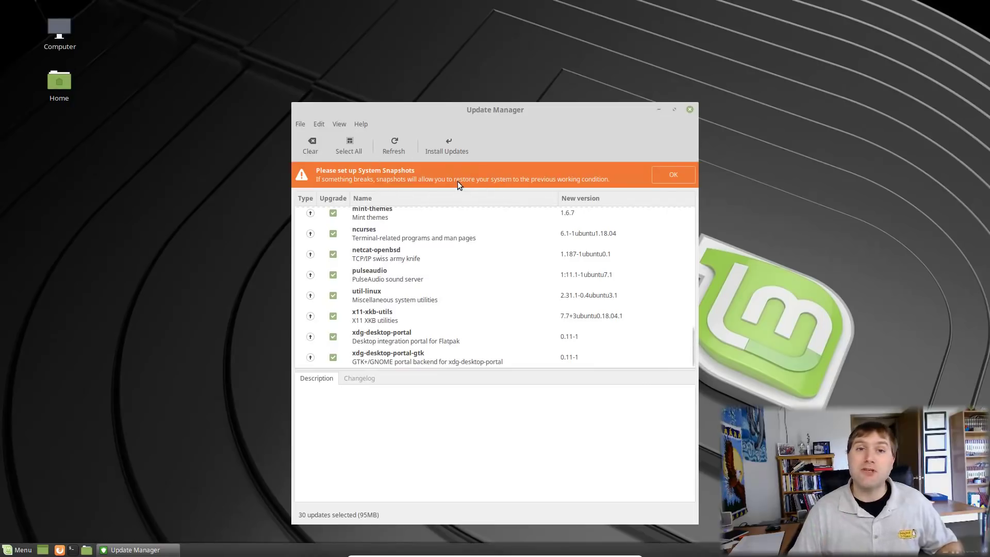
left_click(339, 124)
Step: View the Linux kernels list past the warning, noting active kernel 4.15.0-20, then close it
left_click(369, 181)
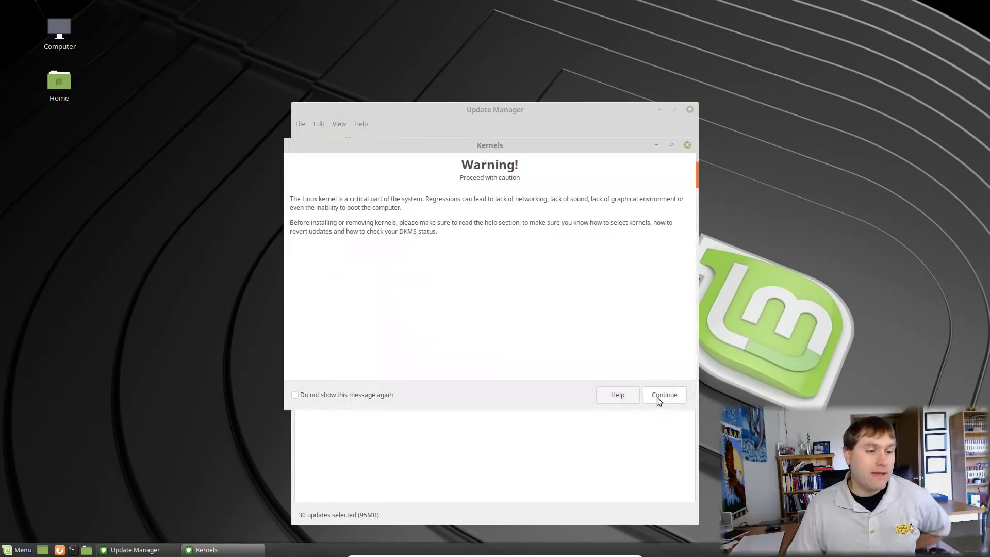
left_click(656, 397)
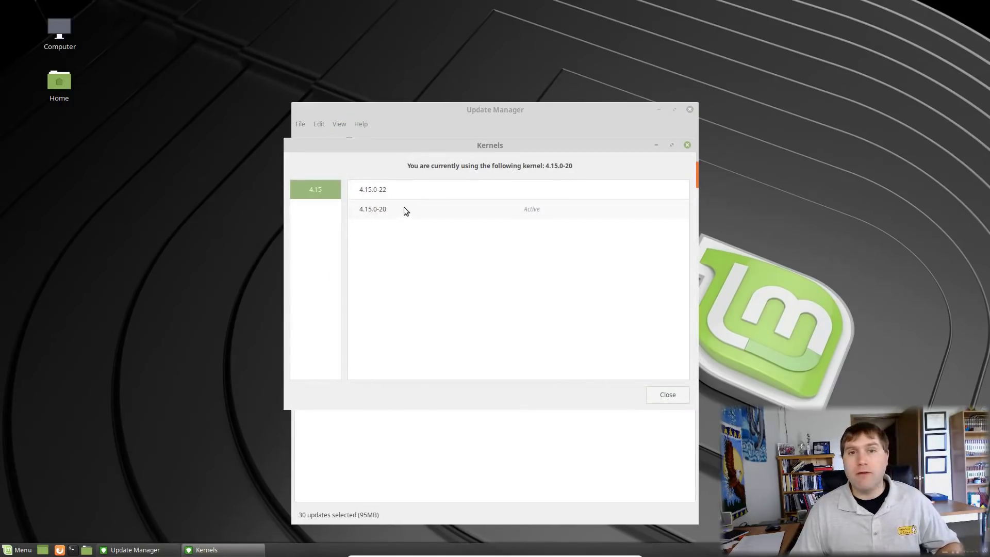
left_click(687, 145)
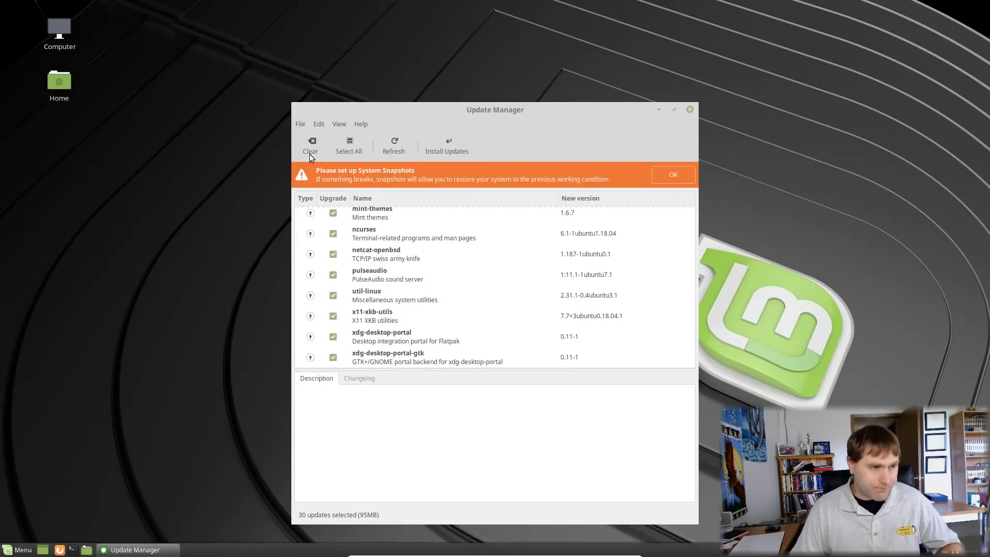
left_click(305, 123)
mouse_move(319, 126)
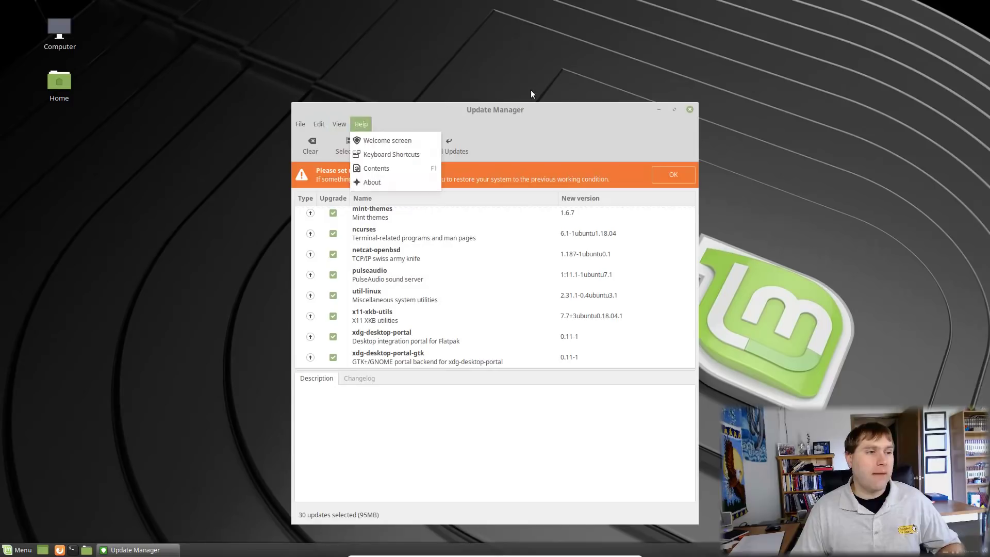
left_click(623, 197)
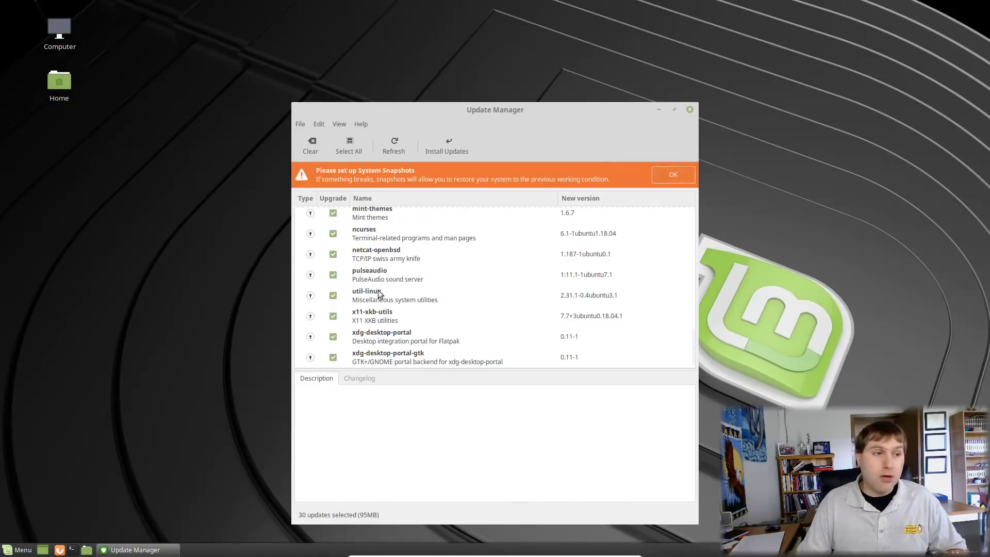
Step: Set up Timeshift RSYNC snapshots on sda1, authenticating with the administrator password
left_click(673, 176)
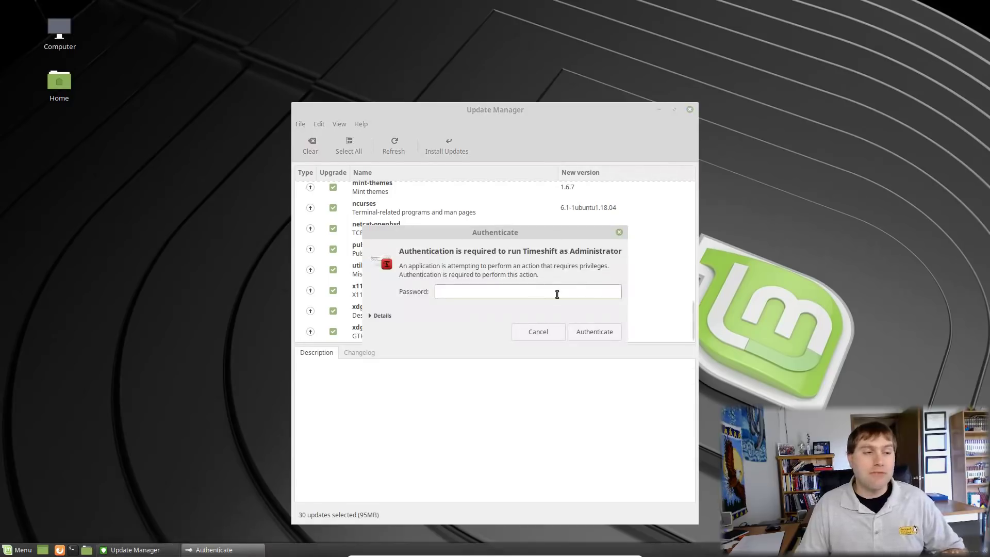
type("****")
key("Return")
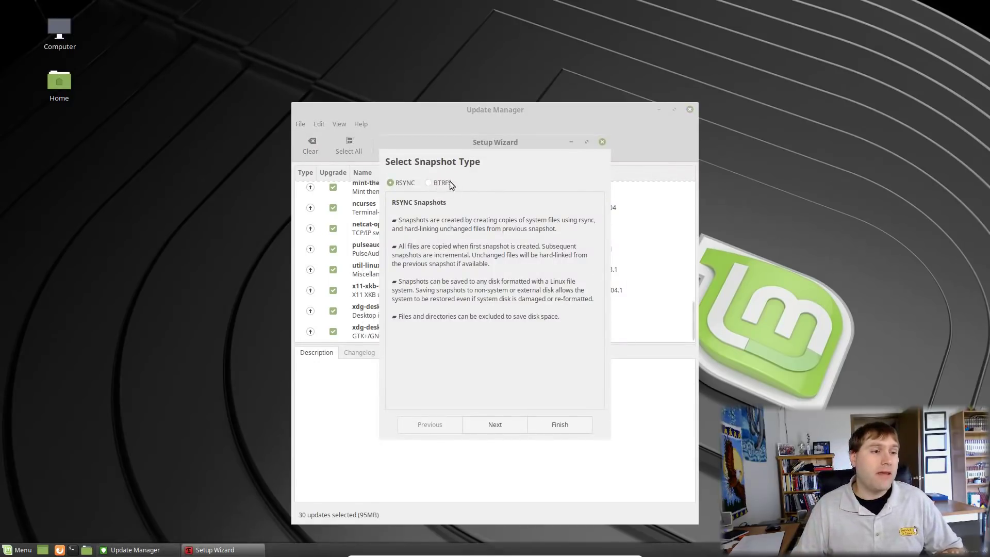
left_click(506, 426)
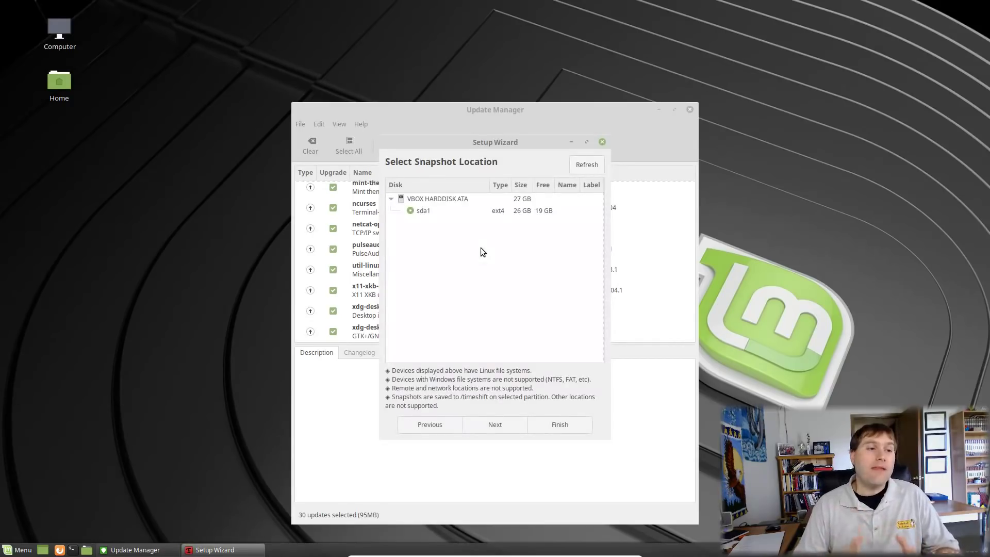
left_click(551, 432)
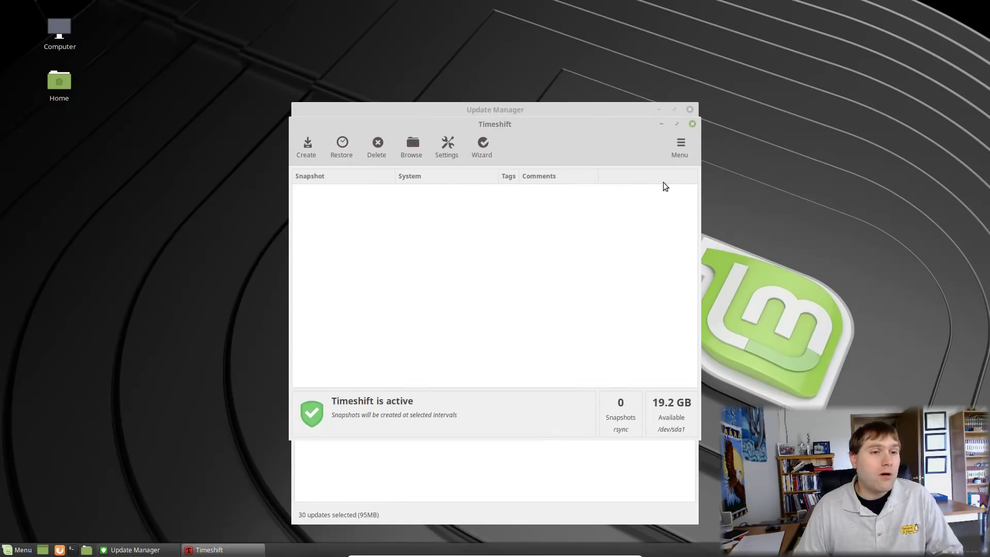
Step: Check Timeshift's Menu options, then copy calibre.webm from the Software share onto the desktop
left_click(681, 148)
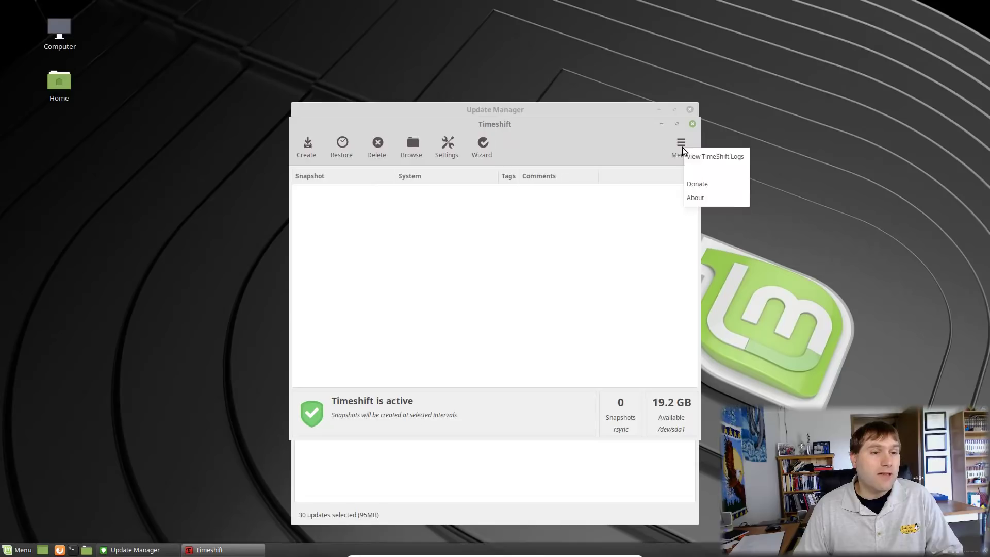
left_click(608, 139)
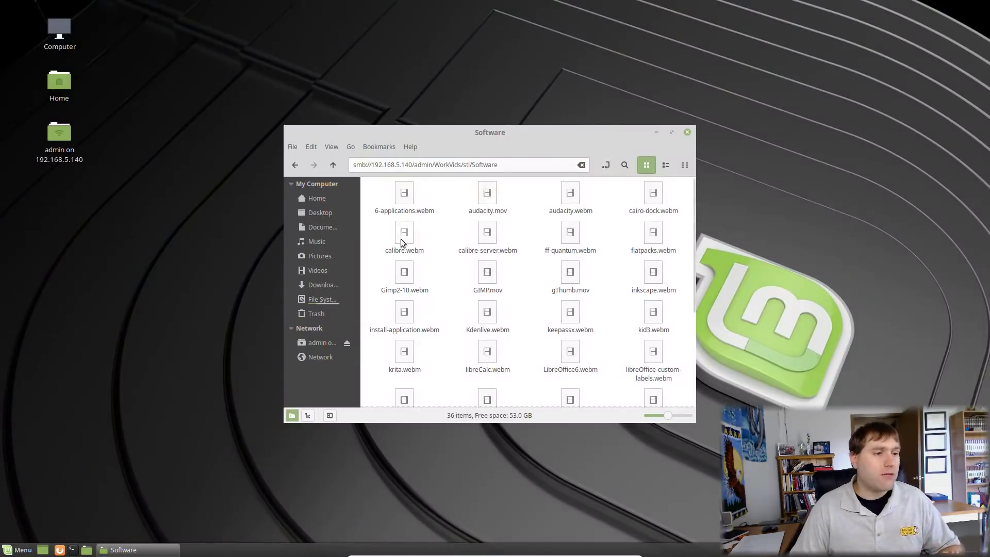
left_click_drag(403, 242, 121, 243)
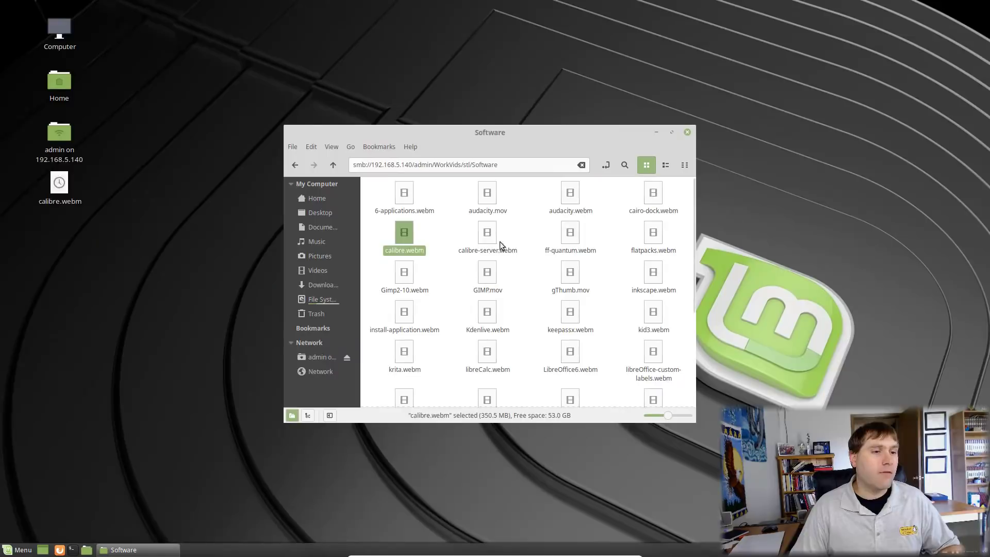
Step: Copy calibre-server.webm to the desktop, open a Home window, and arrange the Nemo windows
left_click_drag(500, 242, 55, 335)
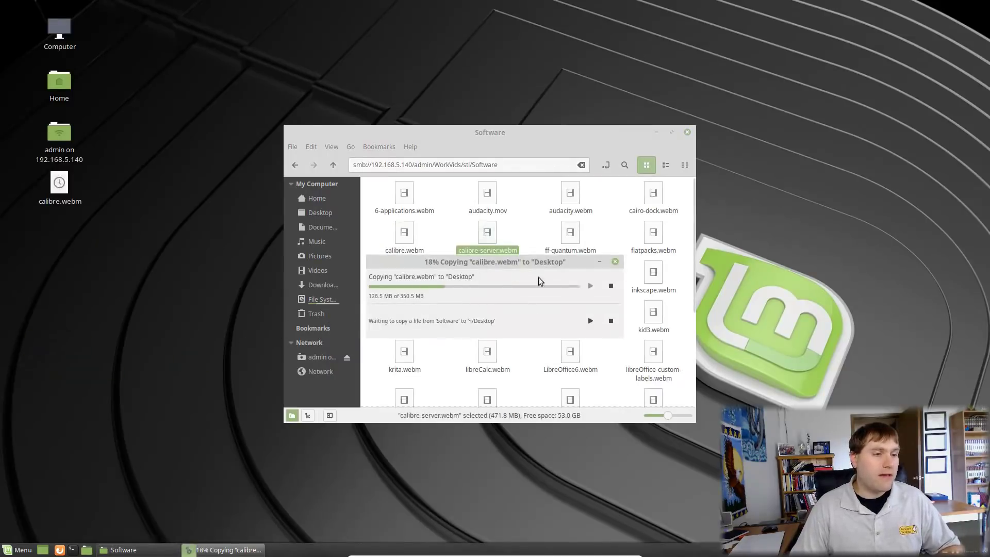
left_click(87, 552)
left_click_drag(517, 133, 817, 94)
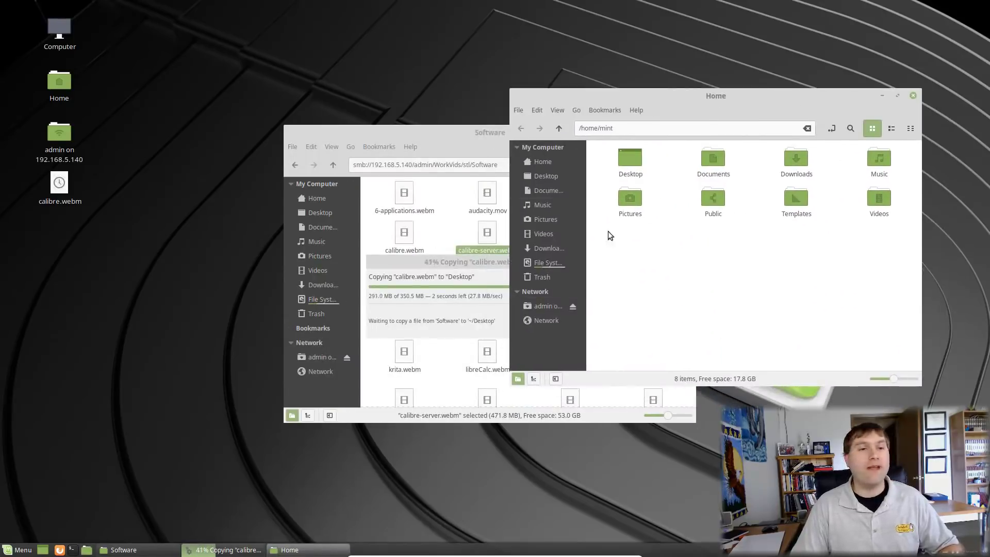
left_click(466, 261)
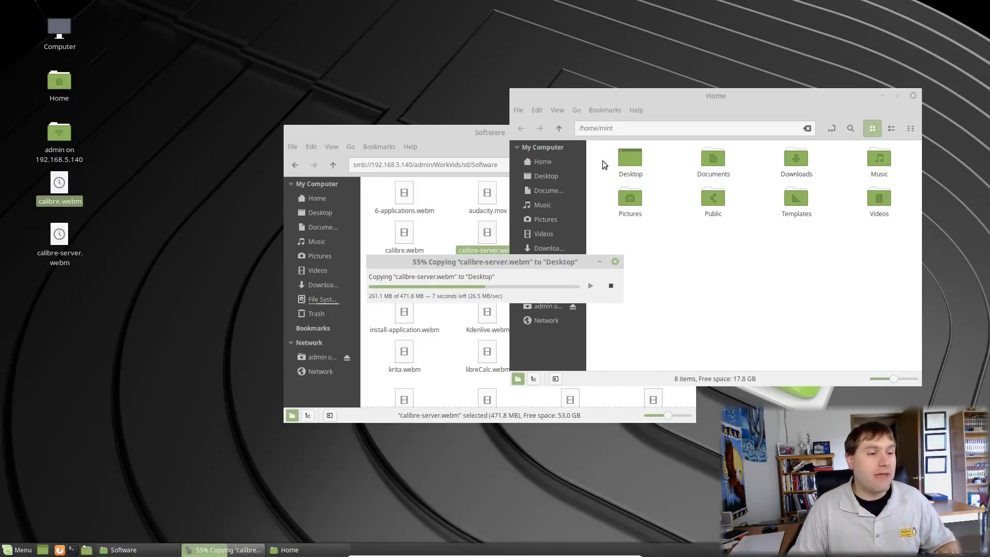
left_click_drag(420, 149, 480, 202)
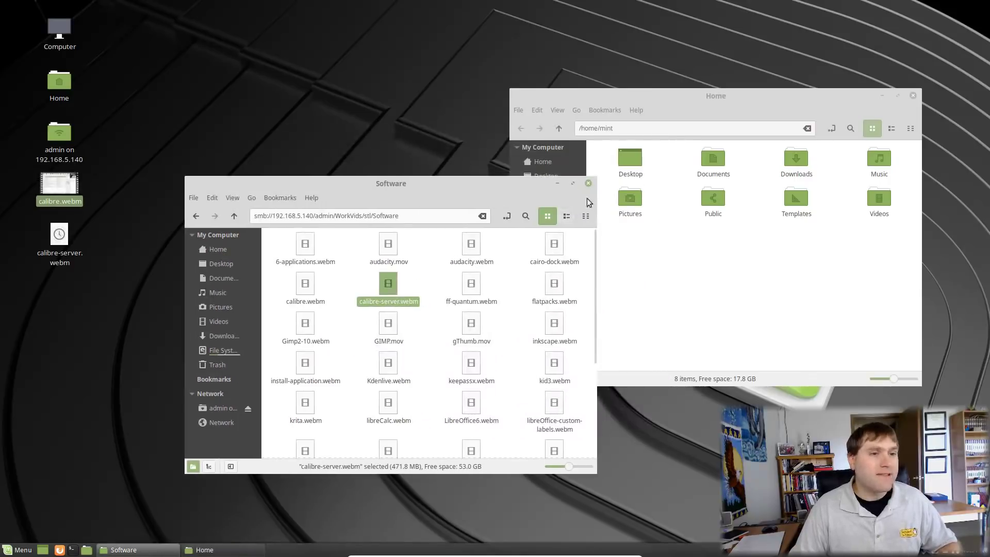
Step: Close the Software and Online Accounts windows, leaving the Home window in the upper right
left_click(588, 184)
left_click(912, 96)
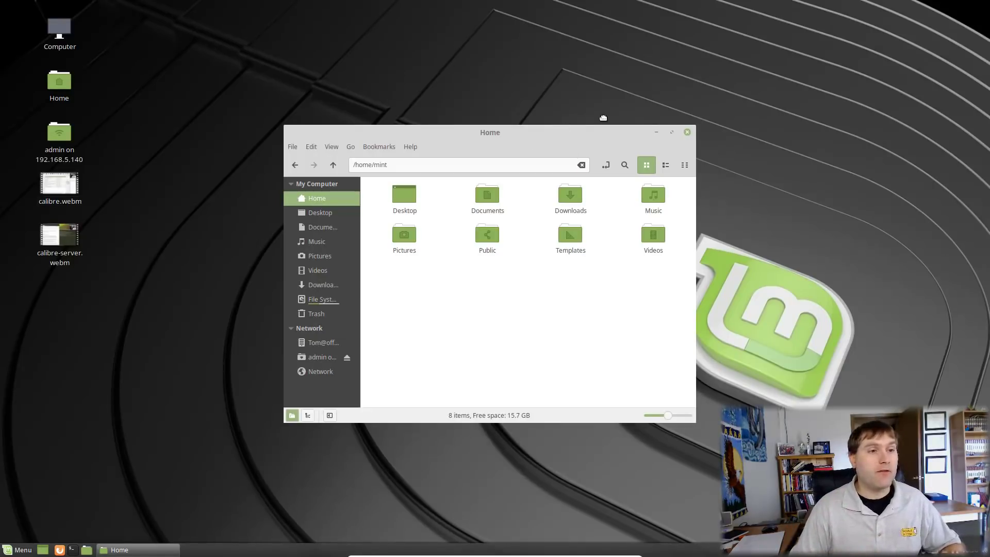
left_click_drag(529, 135, 725, 88)
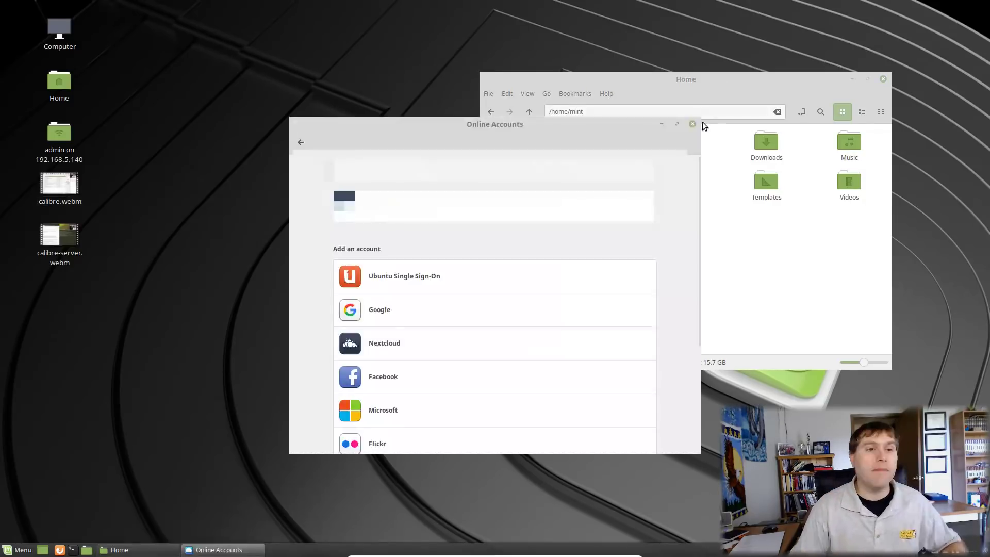
left_click(695, 124)
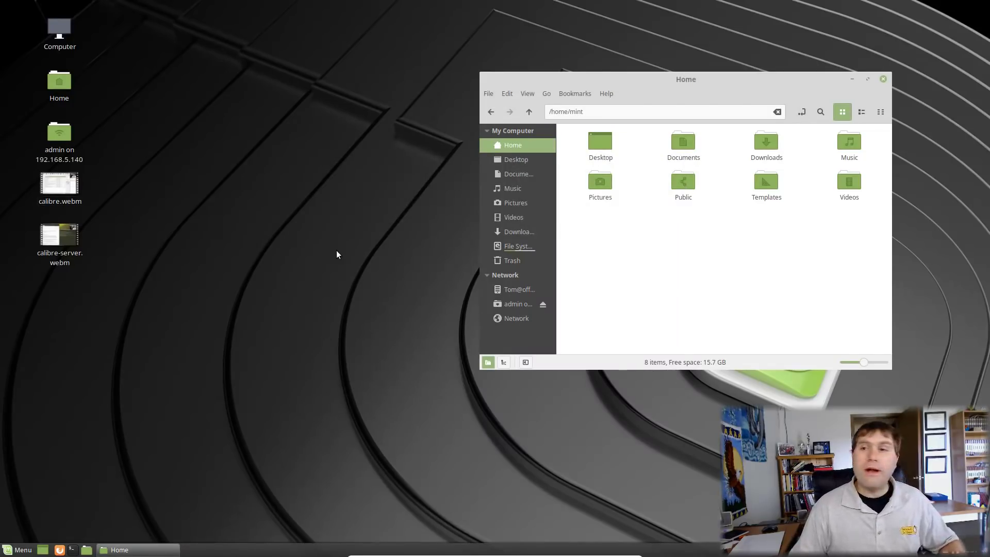
Step: Launch Calendar by searching 'cal', go back to May 2018, then close it
key("super")
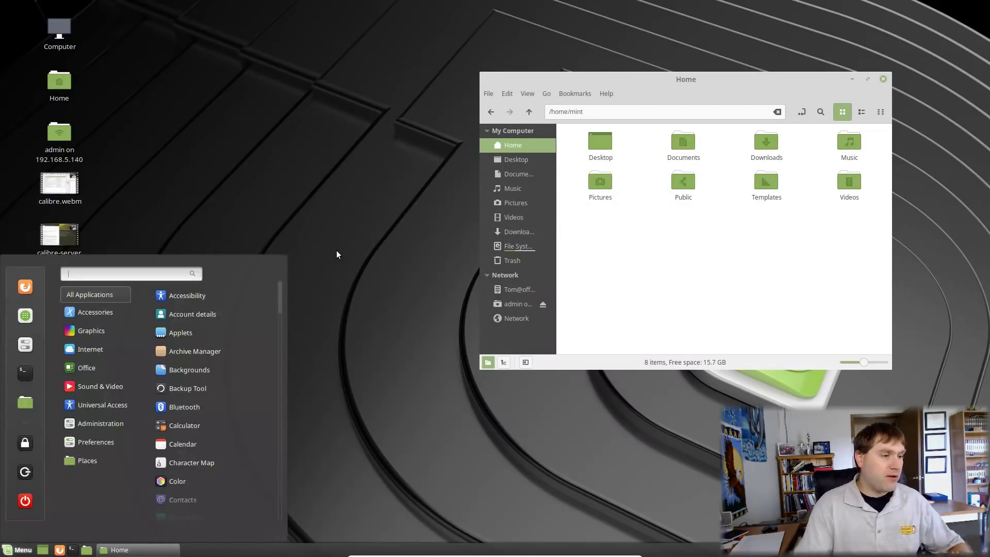
type("cal")
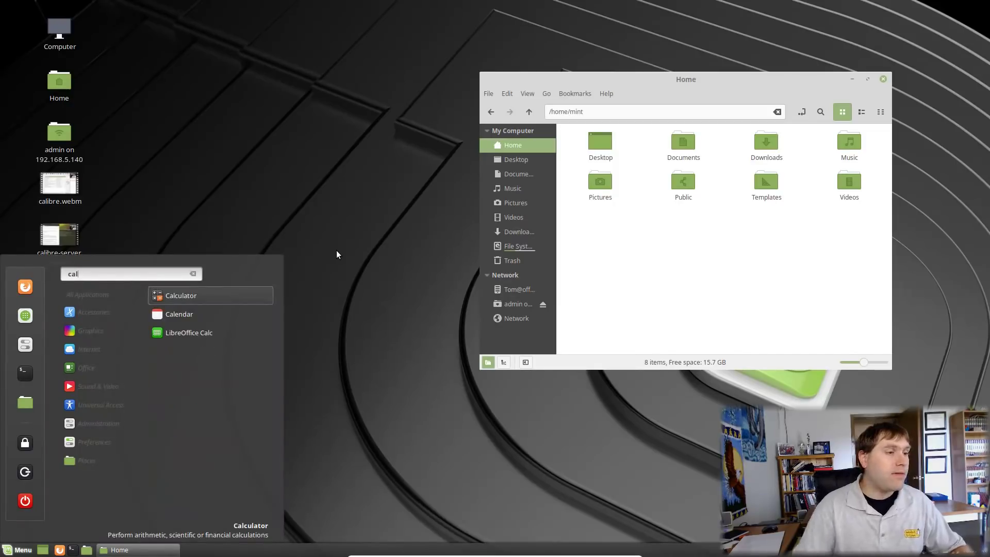
left_click(179, 314)
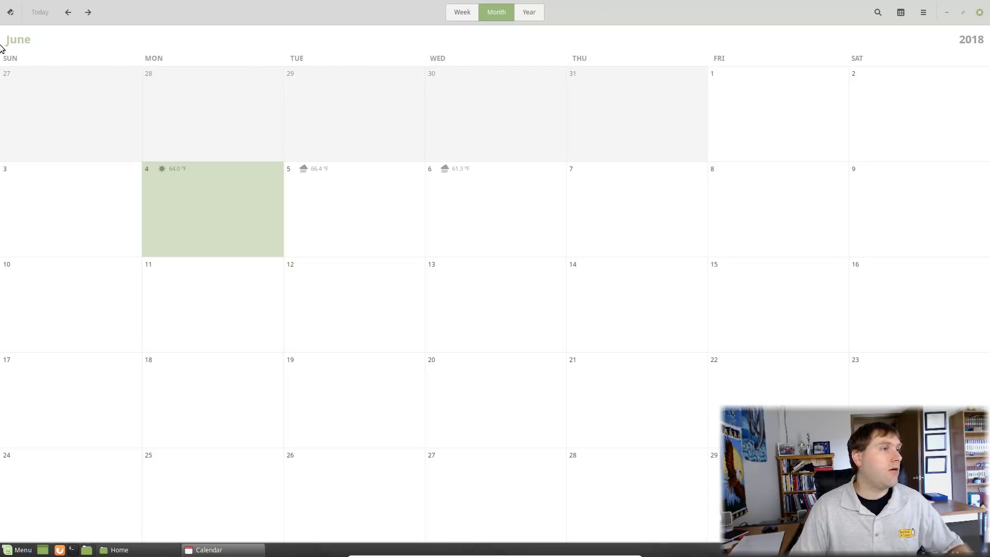
left_click(68, 12)
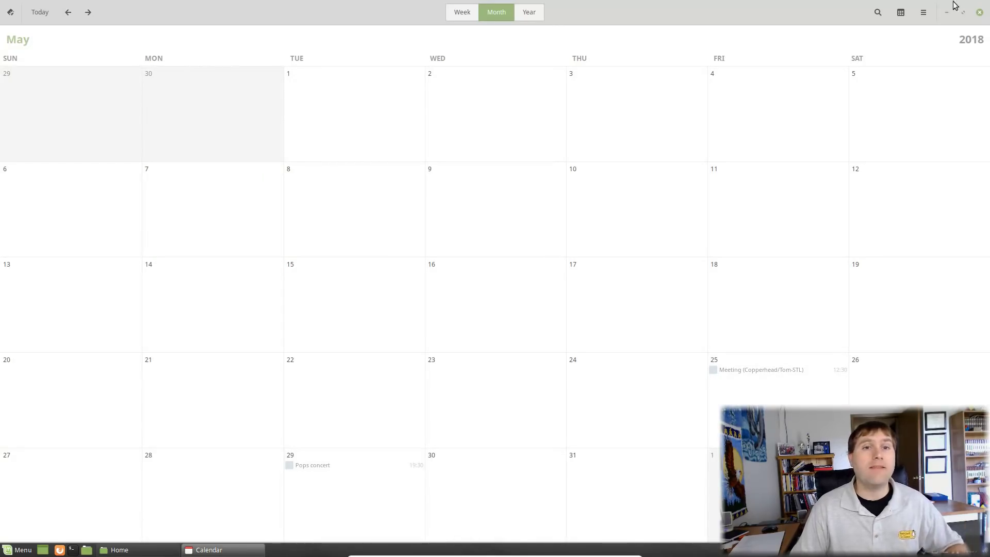
left_click(979, 12)
Step: Search the application menu for 'con', then replace it with 'ev' to list Evolution
left_click(20, 549)
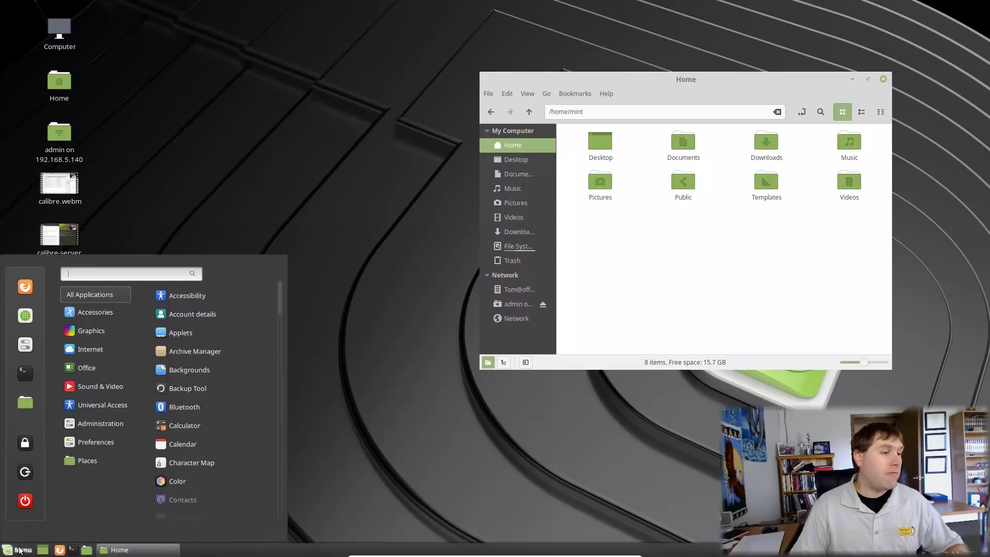
type("con")
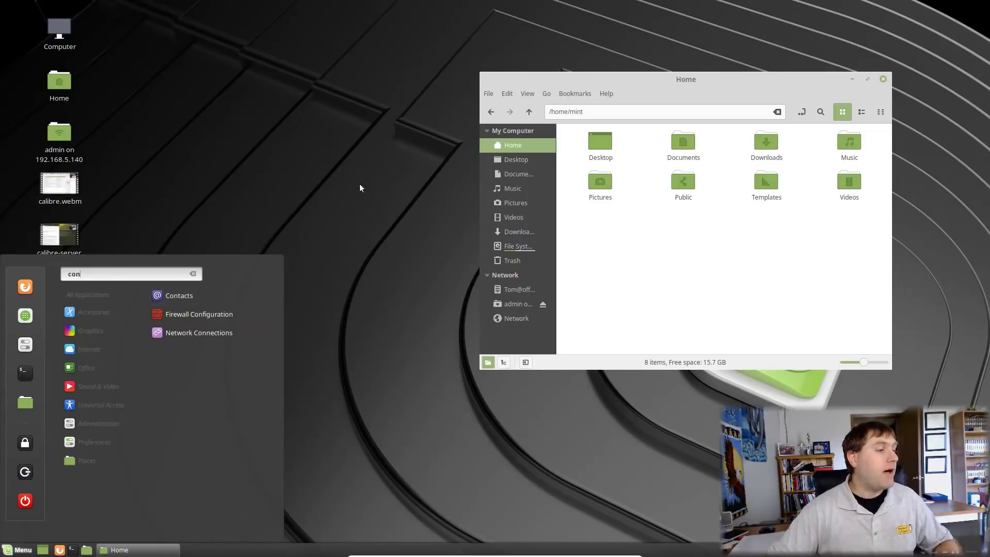
key("BackSpace")
key("BackSpace")
key("BackSpace")
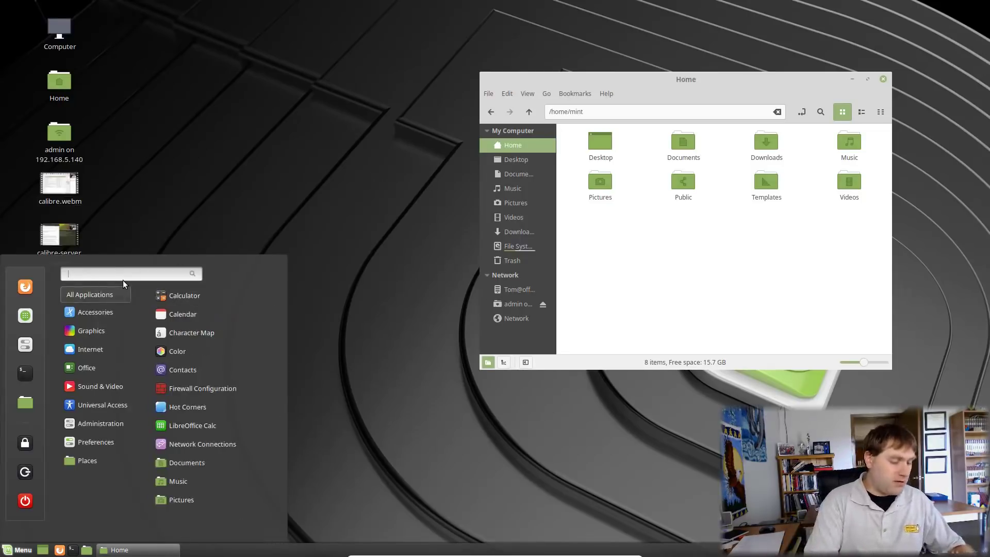
type("ev")
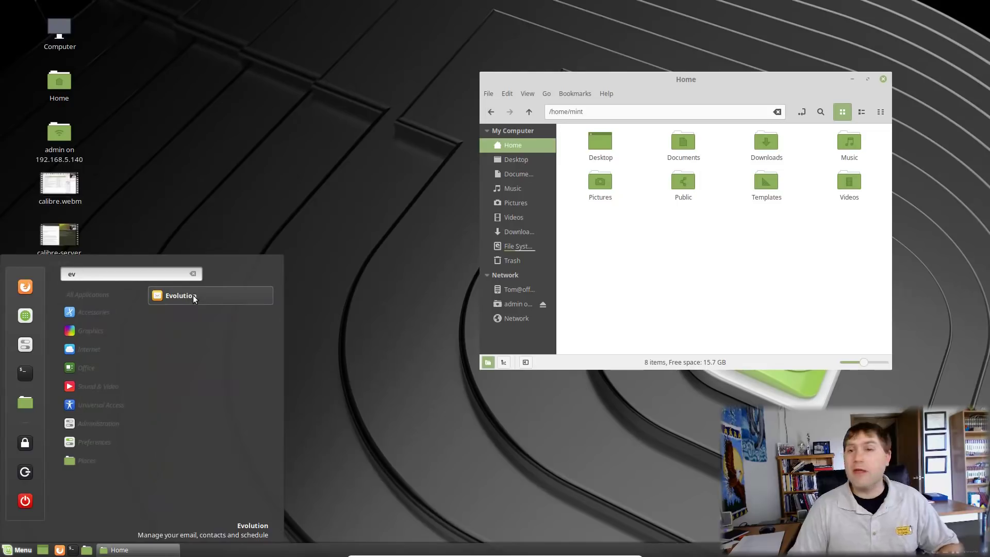